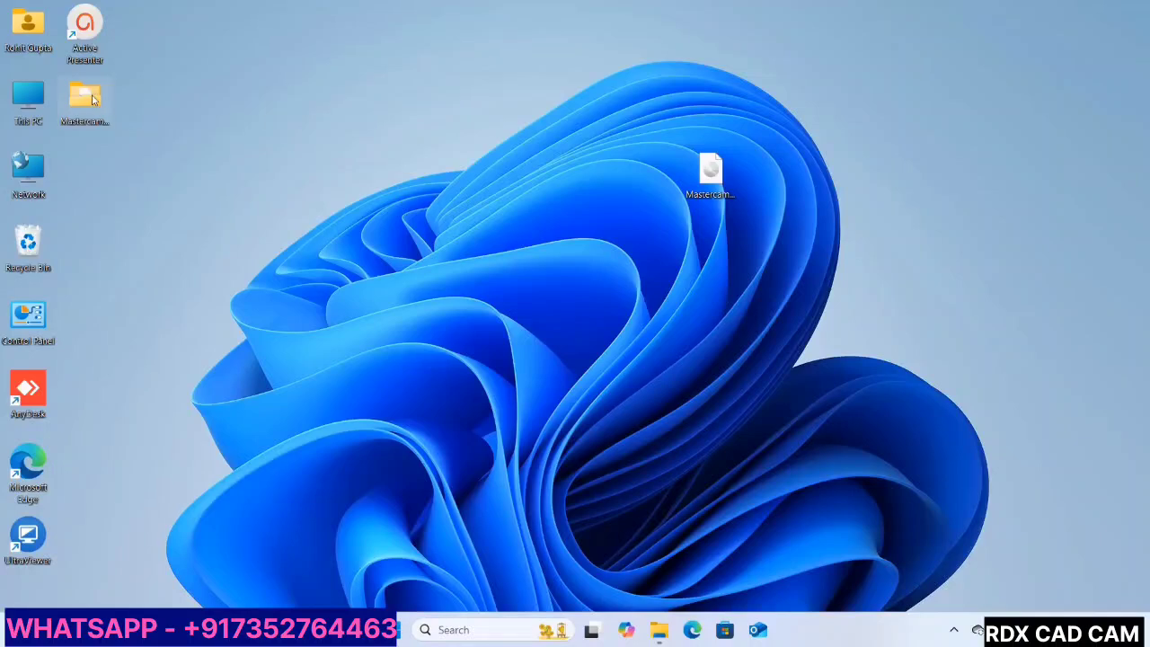
Step: Run the setup application in the Mastercam subfolder of Mastercam_2023_Win64 as administrator
{"action": "double_click", "coordinate": [84, 97]}
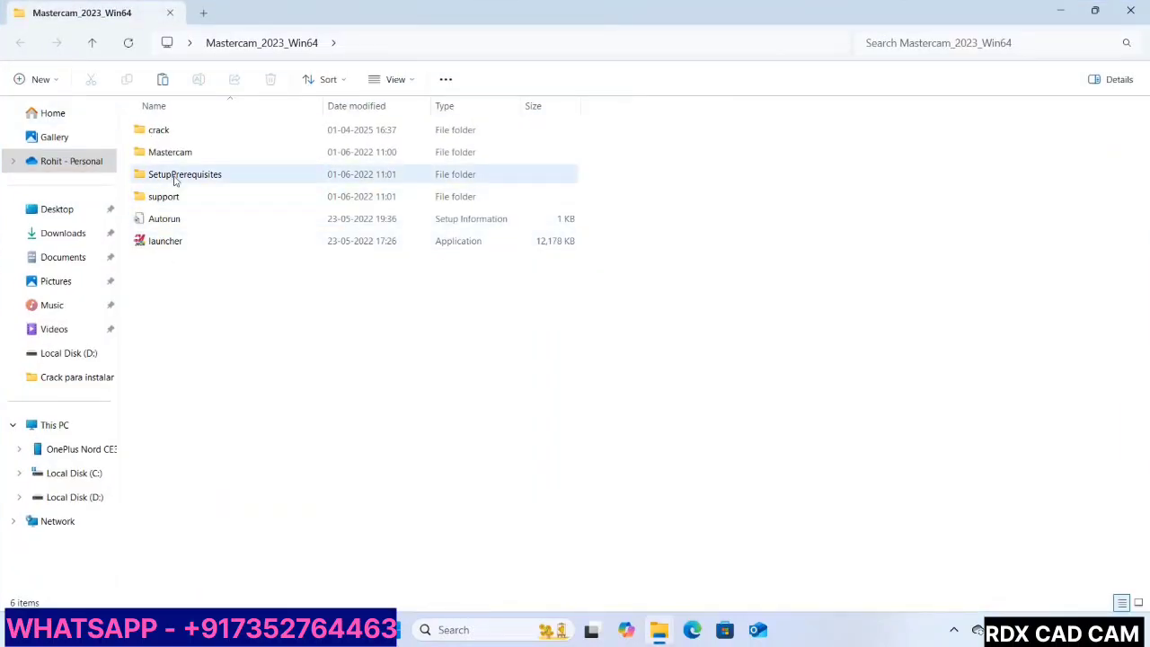
{"action": "double_click", "coordinate": [175, 154]}
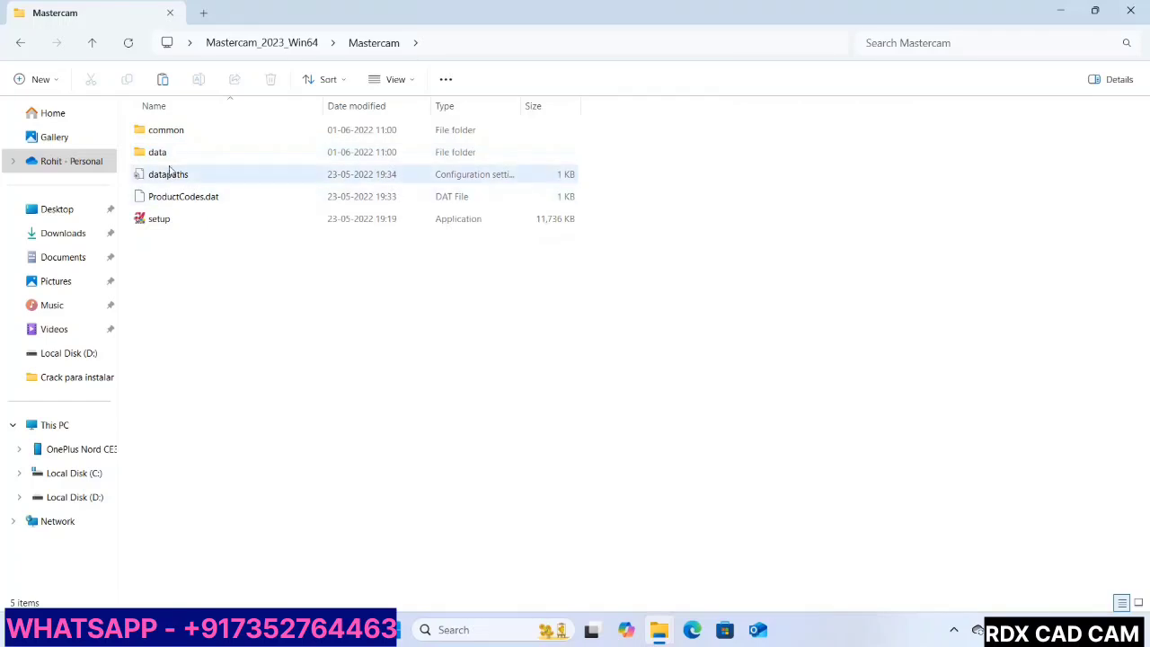
{"action": "left_click", "coordinate": [160, 220]}
{"action": "right_click", "coordinate": [160, 220]}
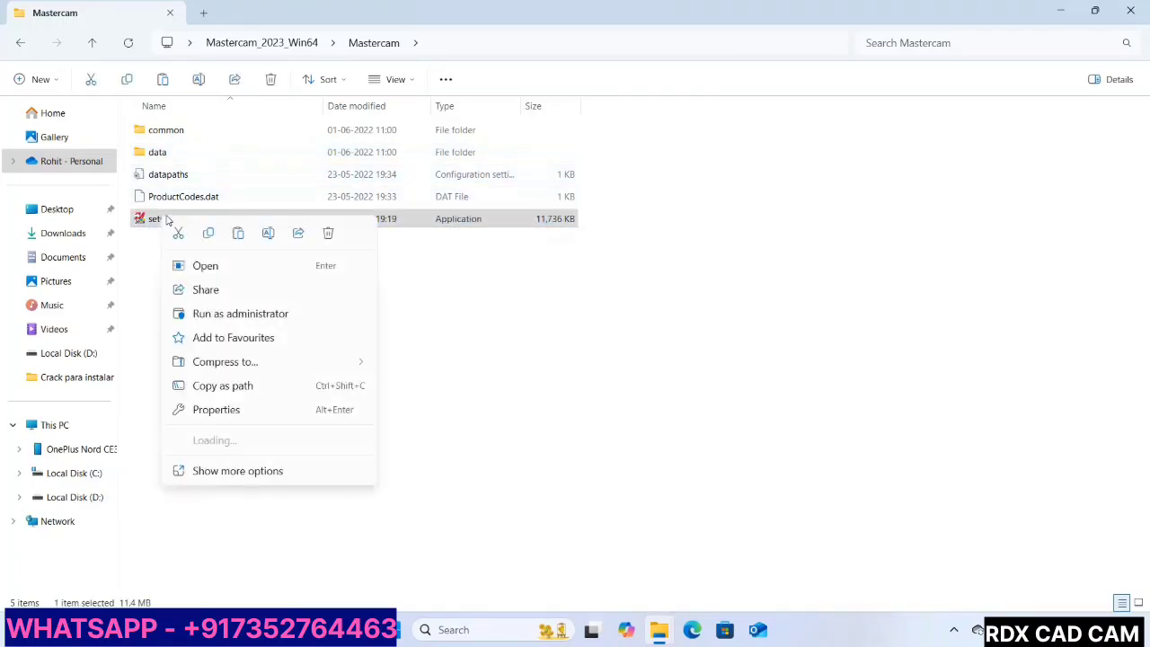
{"action": "left_click", "coordinate": [214, 313]}
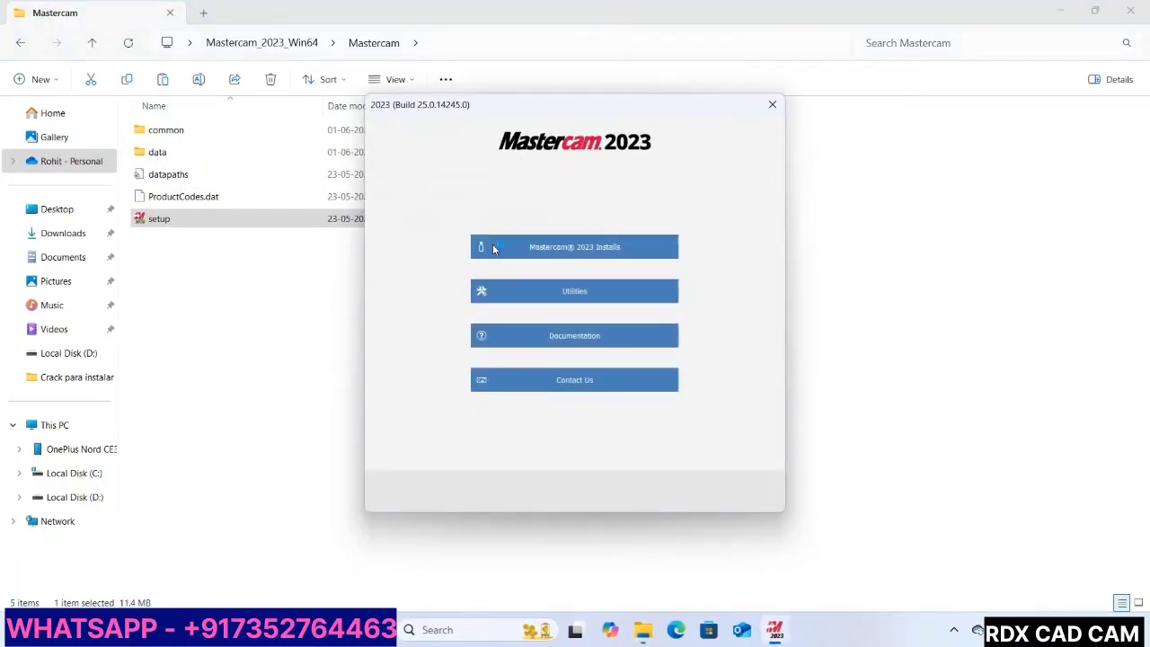
Step: Start the Mastercam 2023 install with the Mastercam 2023 component included and English as the installation language
{"action": "left_click", "coordinate": [496, 250]}
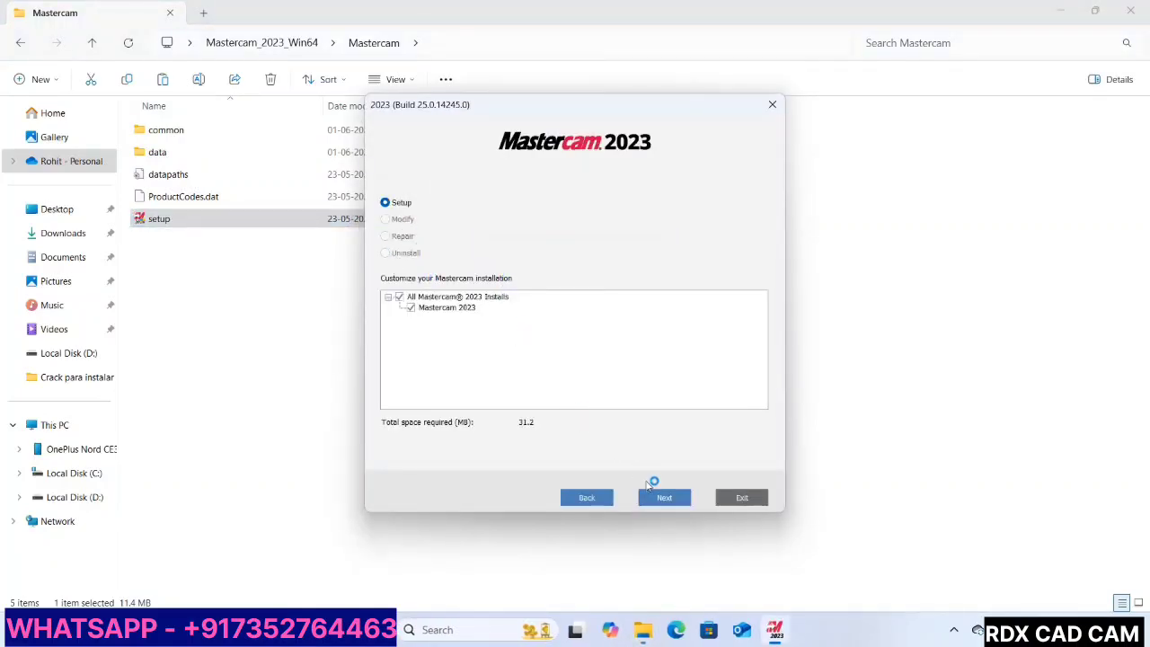
{"action": "left_click", "coordinate": [653, 496]}
{"action": "left_click", "coordinate": [488, 246]}
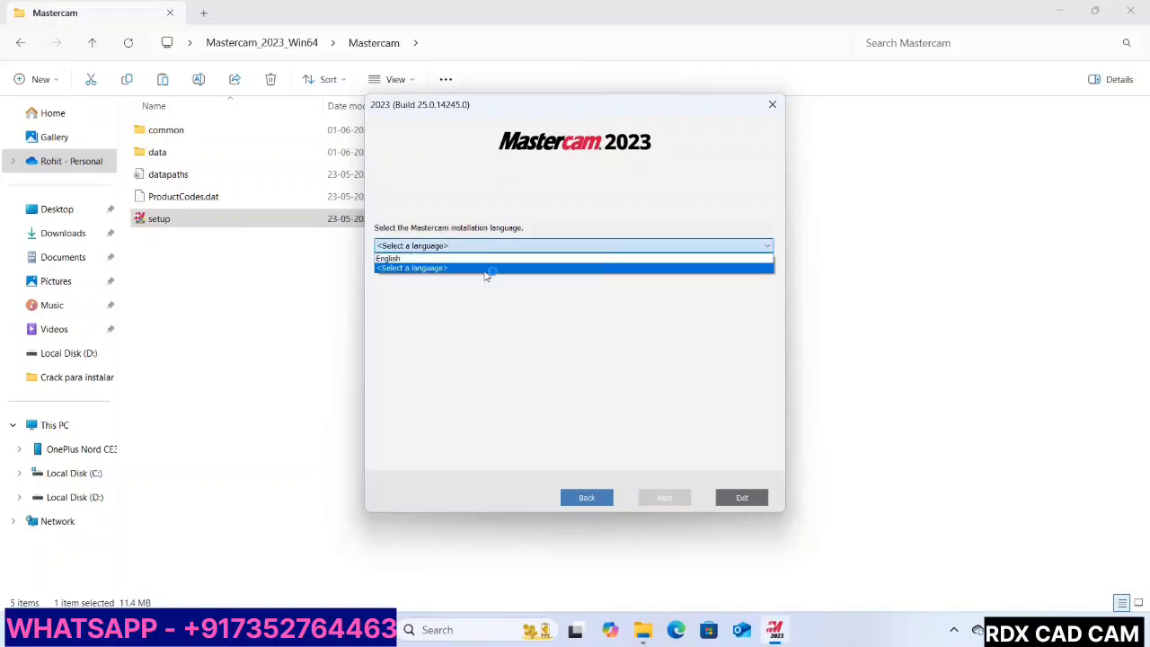
{"action": "left_click", "coordinate": [478, 259]}
{"action": "left_click", "coordinate": [678, 497]}
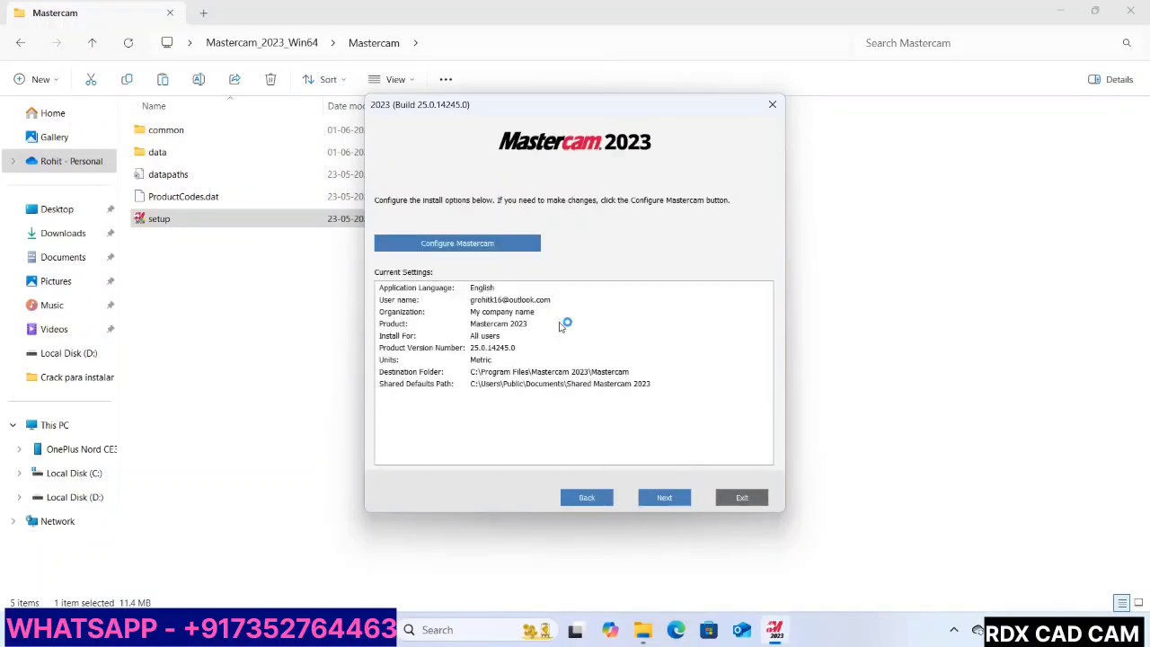
Step: Keep the Metric units and All Users configuration, accept the license agreement, and start the installation
{"action": "left_click", "coordinate": [423, 247]}
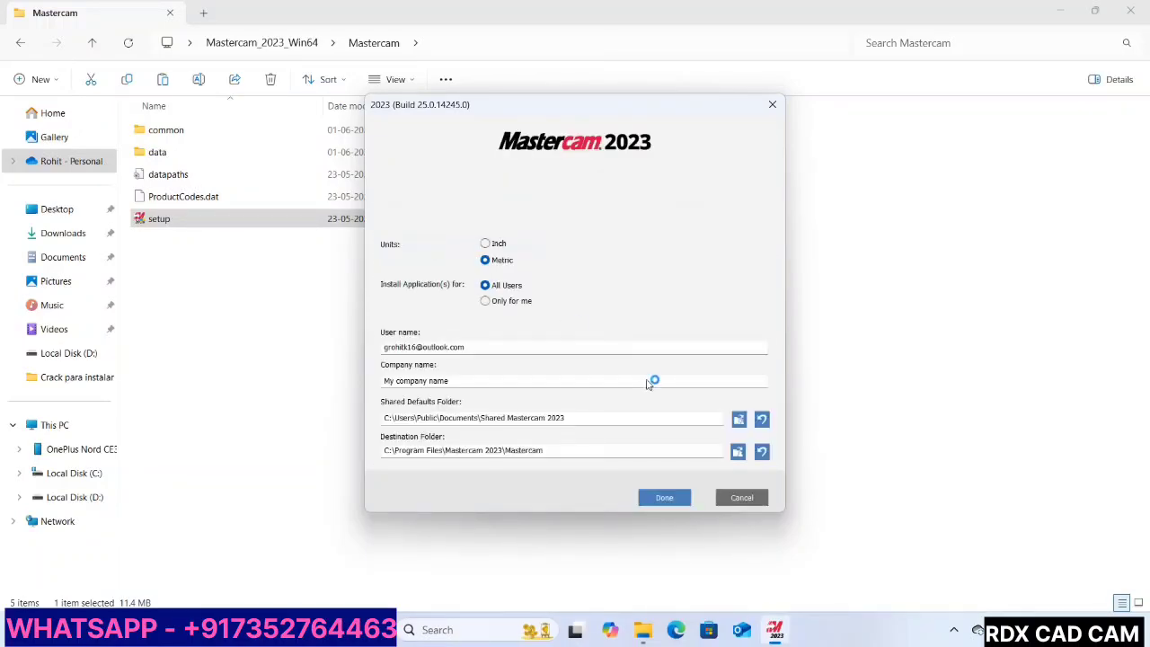
{"action": "left_click", "coordinate": [667, 498]}
{"action": "left_click", "coordinate": [667, 499]}
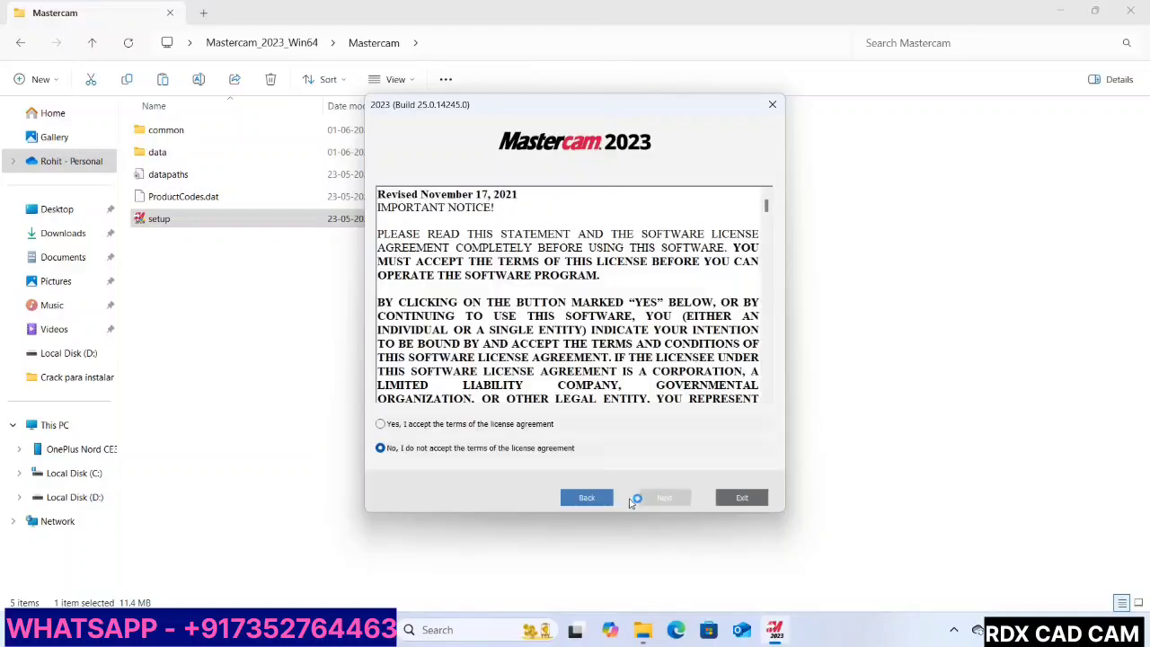
{"action": "left_click", "coordinate": [490, 424]}
{"action": "left_click", "coordinate": [663, 497]}
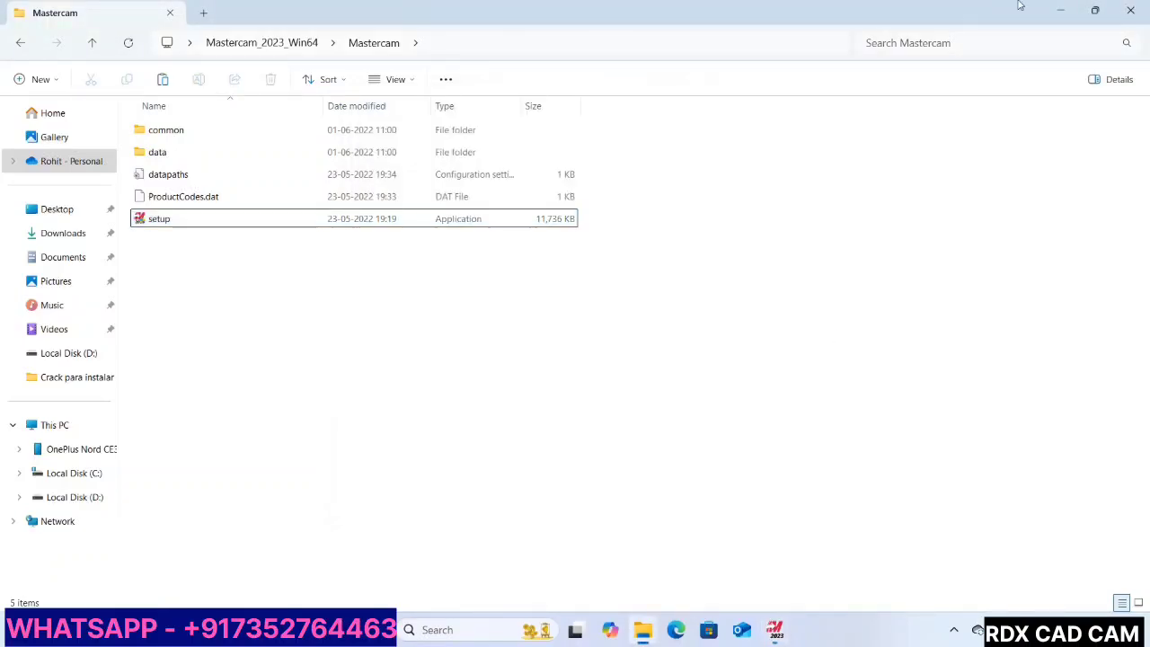
Step: Minimize the folder window and reposition the installer window on the desktop
{"action": "left_click", "coordinate": [1060, 10]}
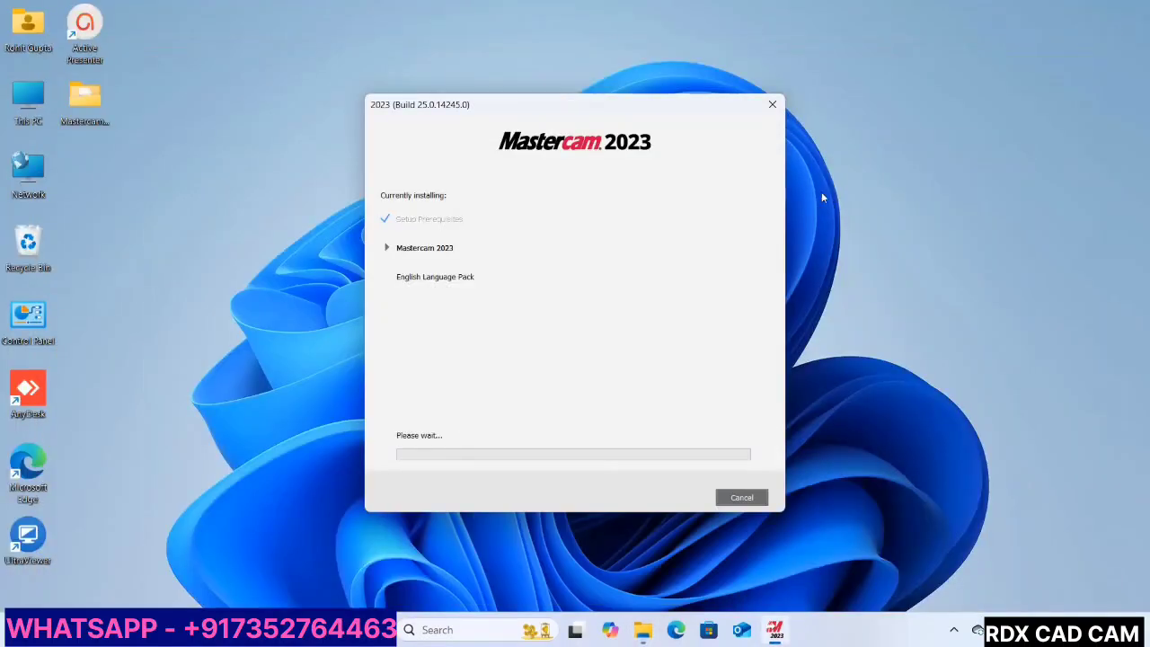
{"action": "left_click_drag", "start_coordinate": [575, 107], "coordinate": [707, 89]}
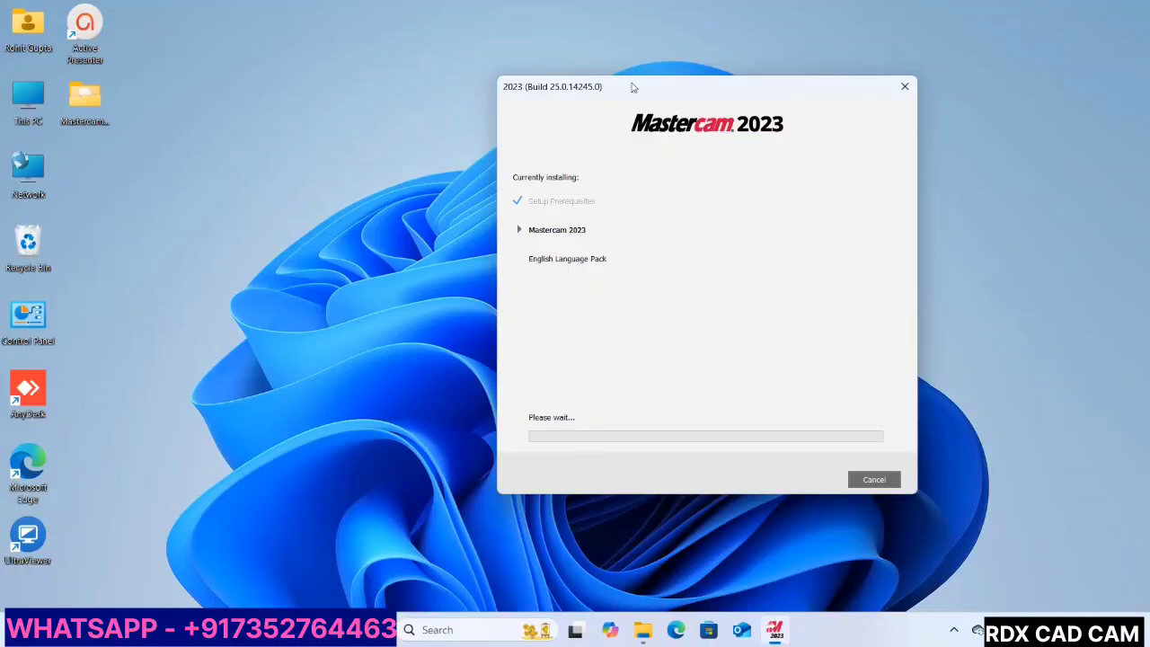
{"action": "left_click_drag", "start_coordinate": [633, 86], "coordinate": [588, 94]}
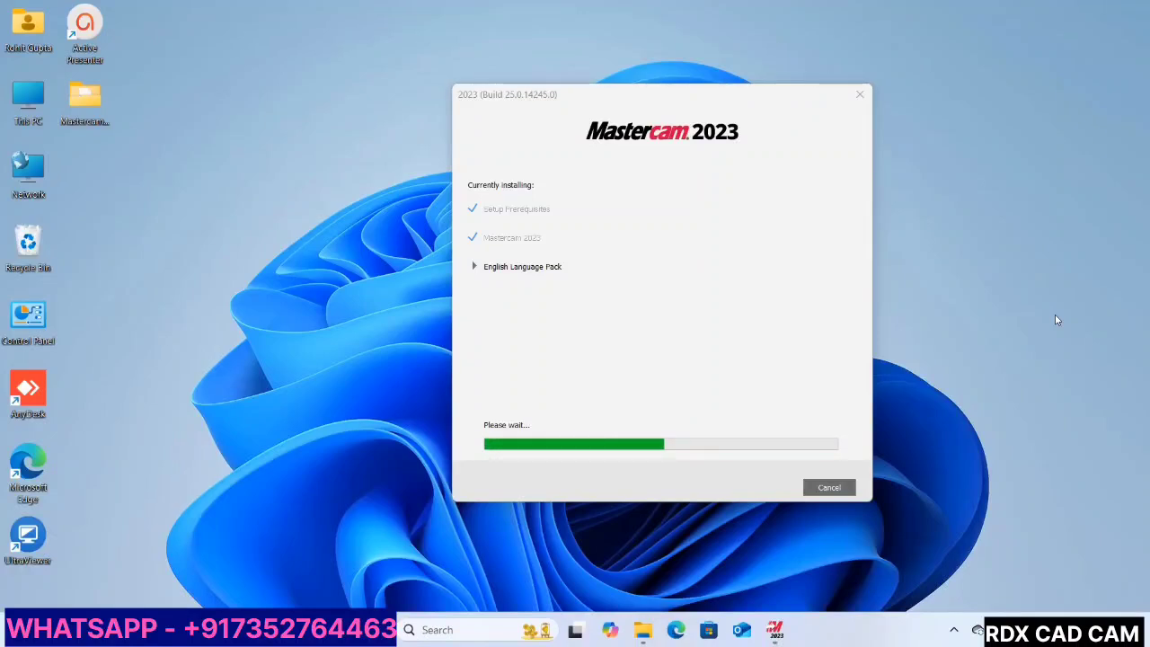
{"action": "key", "text": "super+w"}
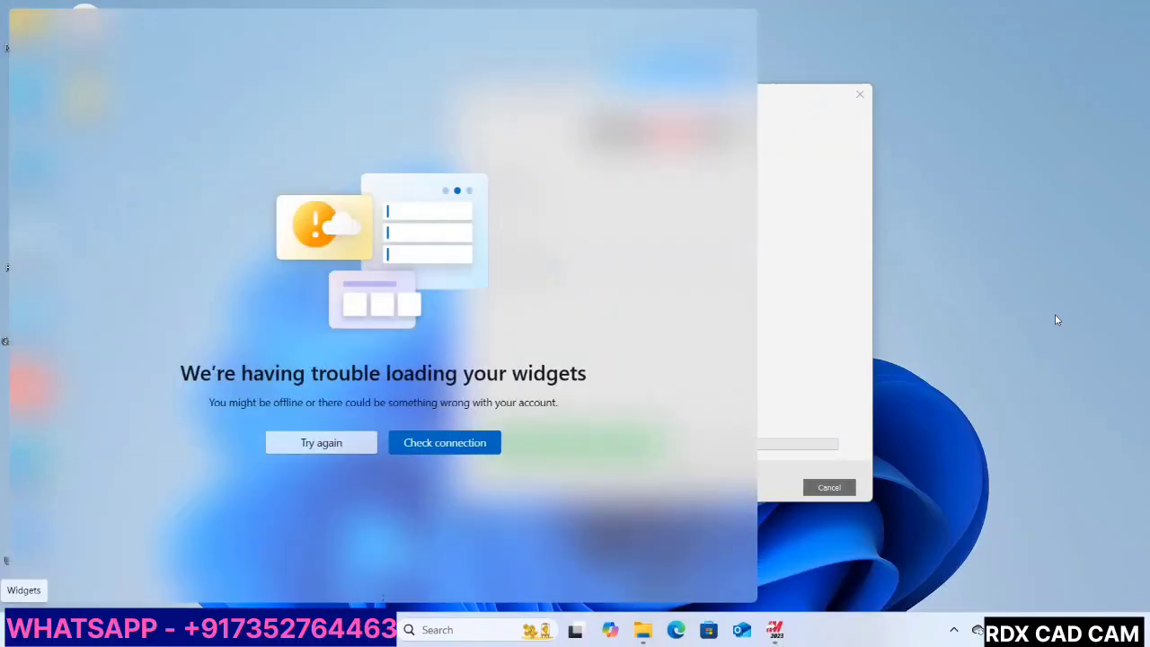
{"action": "left_click", "coordinate": [816, 280]}
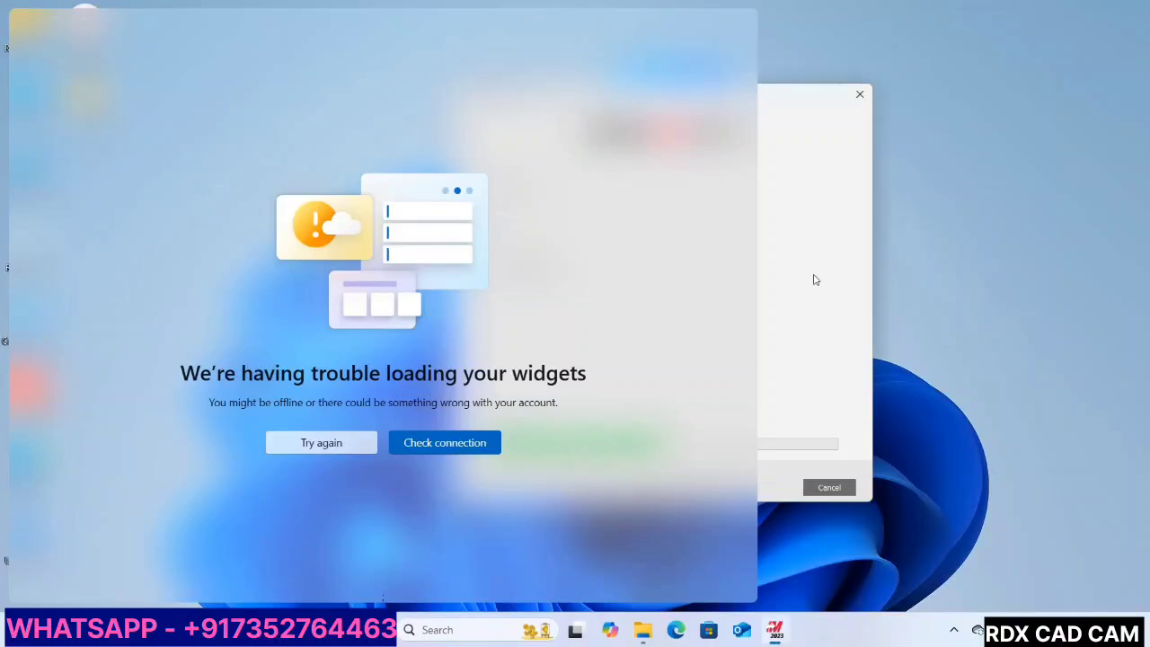
{"action": "left_click", "coordinate": [844, 205]}
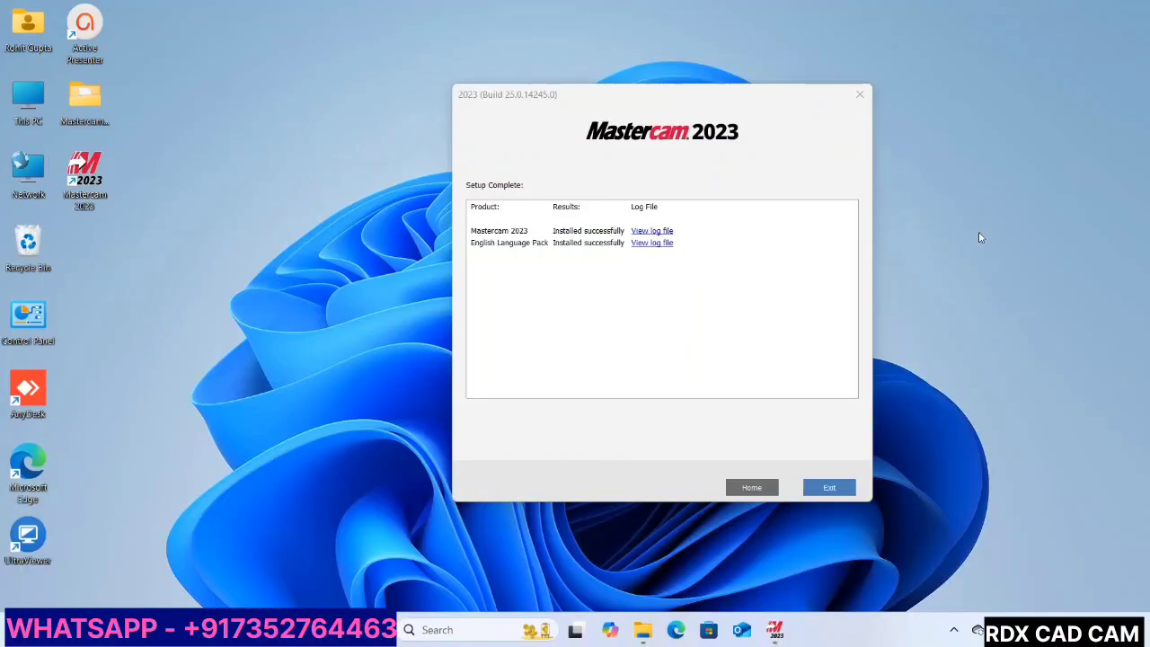
Step: Exit the finished Mastercam 2023 installer and check the hidden notification-area icons
{"action": "left_click", "coordinate": [829, 487]}
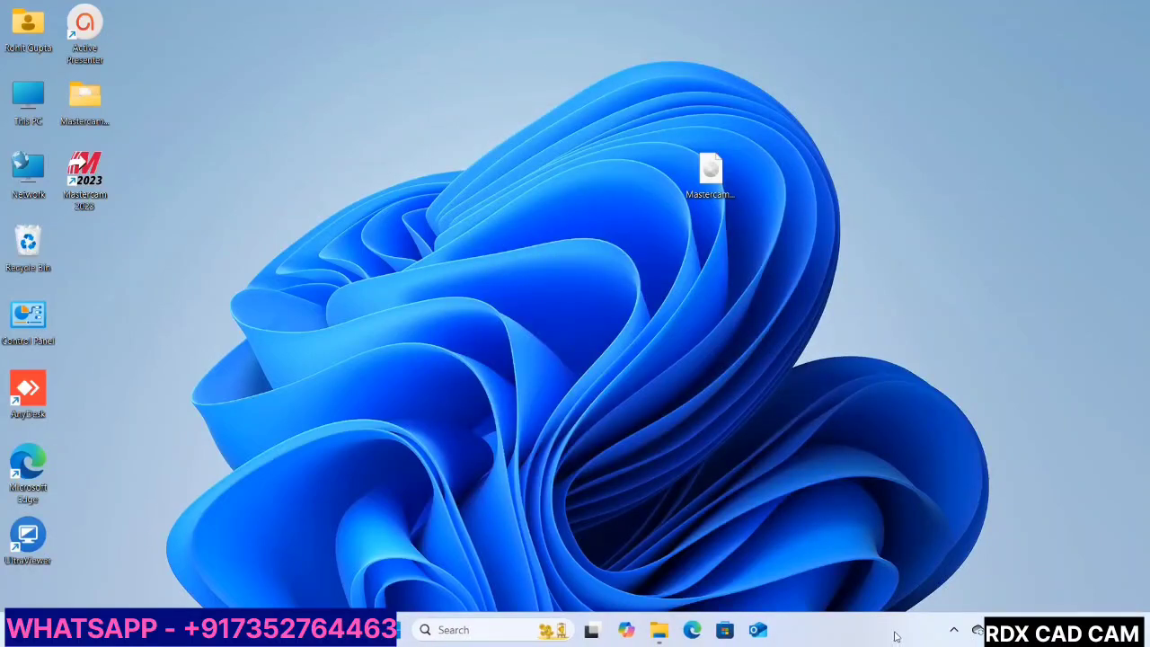
{"action": "left_click", "coordinate": [951, 628]}
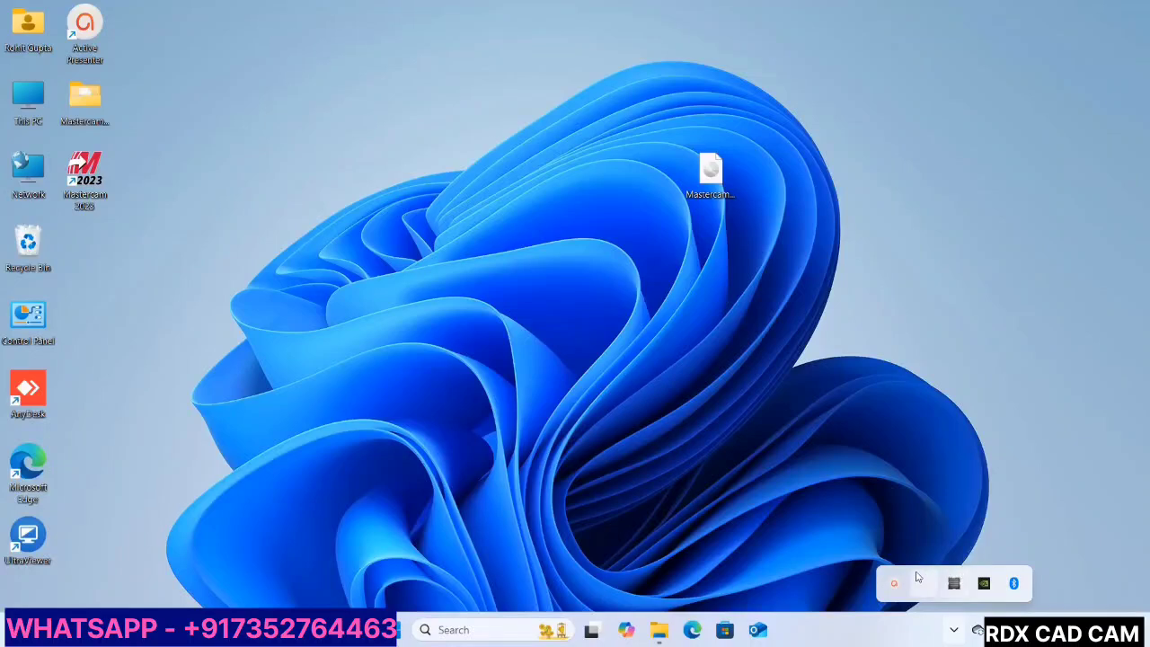
{"action": "left_click", "coordinate": [932, 418]}
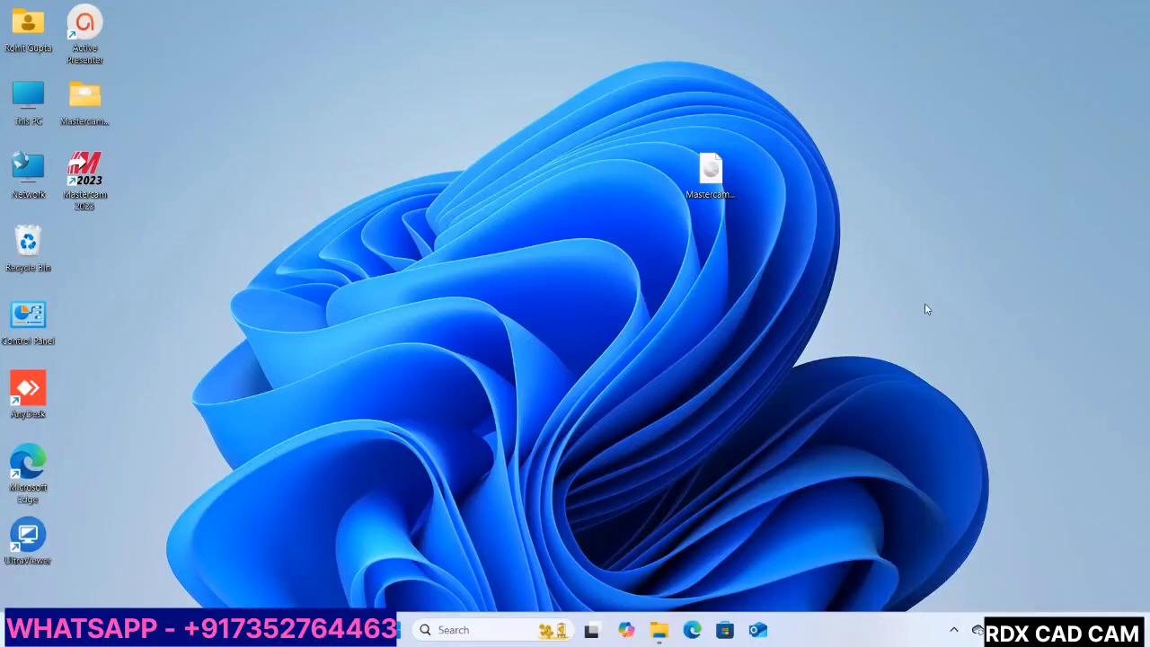
{"action": "right_click", "coordinate": [925, 303]}
{"action": "left_click", "coordinate": [953, 352]}
Step: Run the remove script from the crack\MultiKey_18.1.1_x64 folder as administrator and close its console once it finishes
{"action": "double_click", "coordinate": [85, 101]}
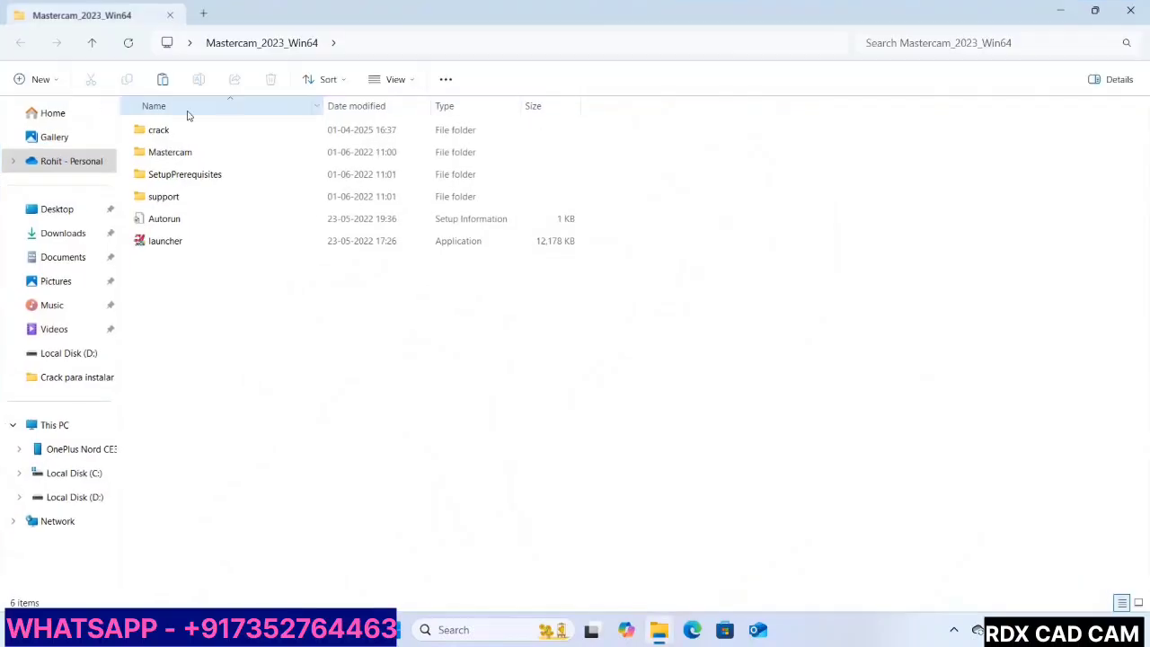
{"action": "double_click", "coordinate": [265, 142]}
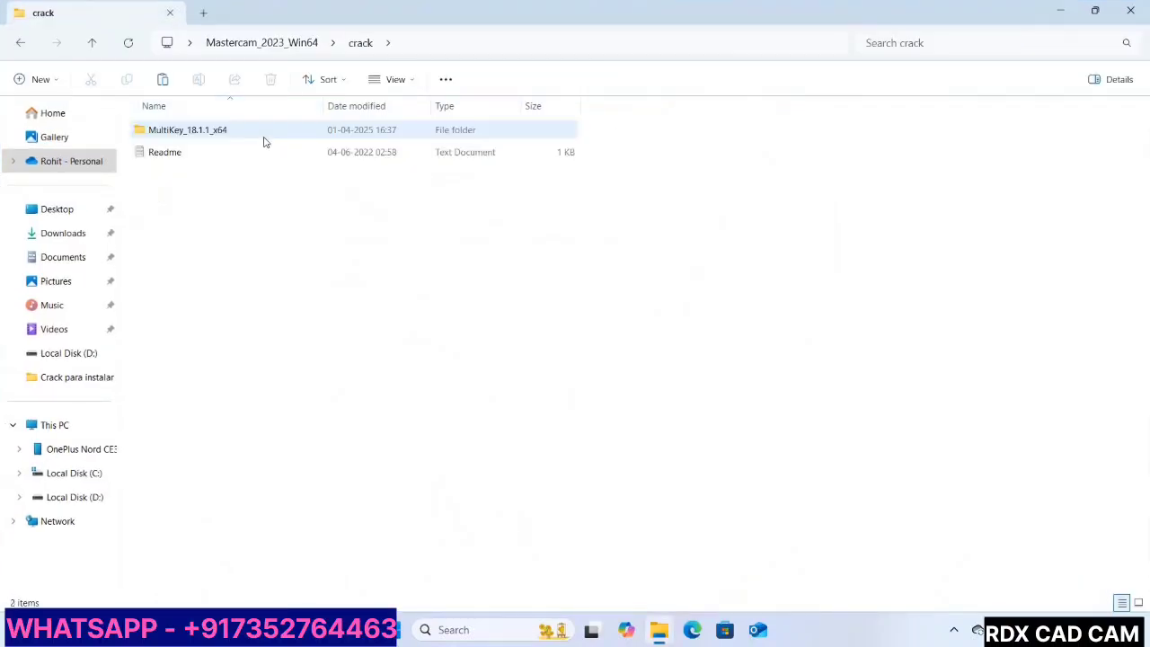
{"action": "double_click", "coordinate": [266, 142]}
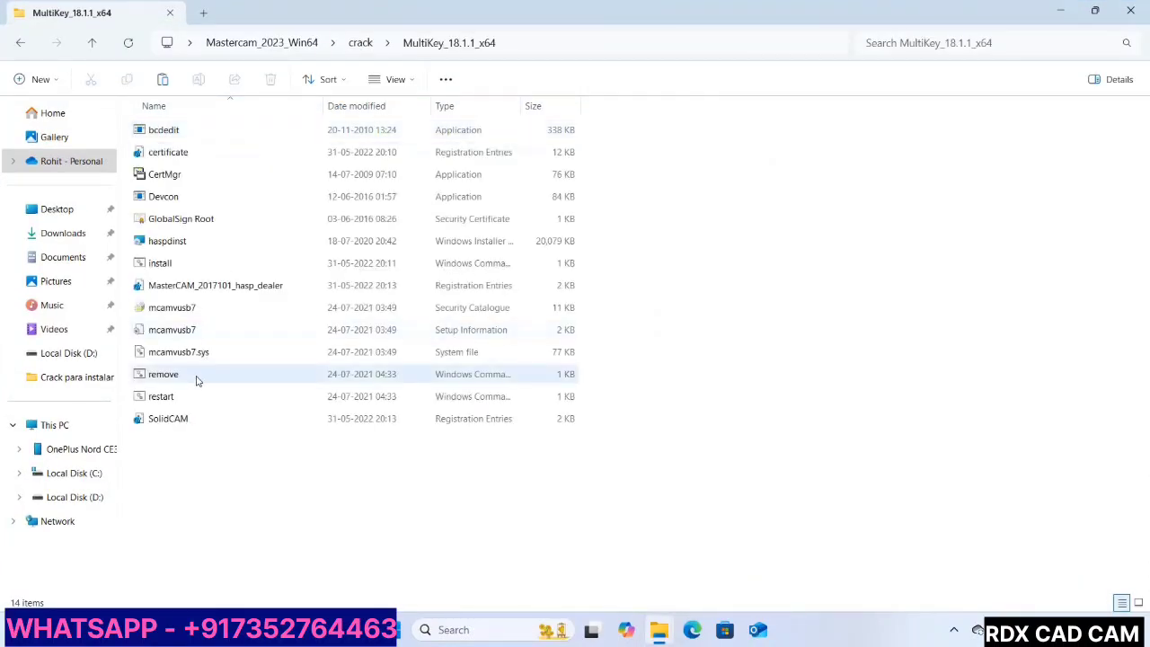
{"action": "left_click", "coordinate": [194, 385]}
{"action": "right_click", "coordinate": [195, 385]}
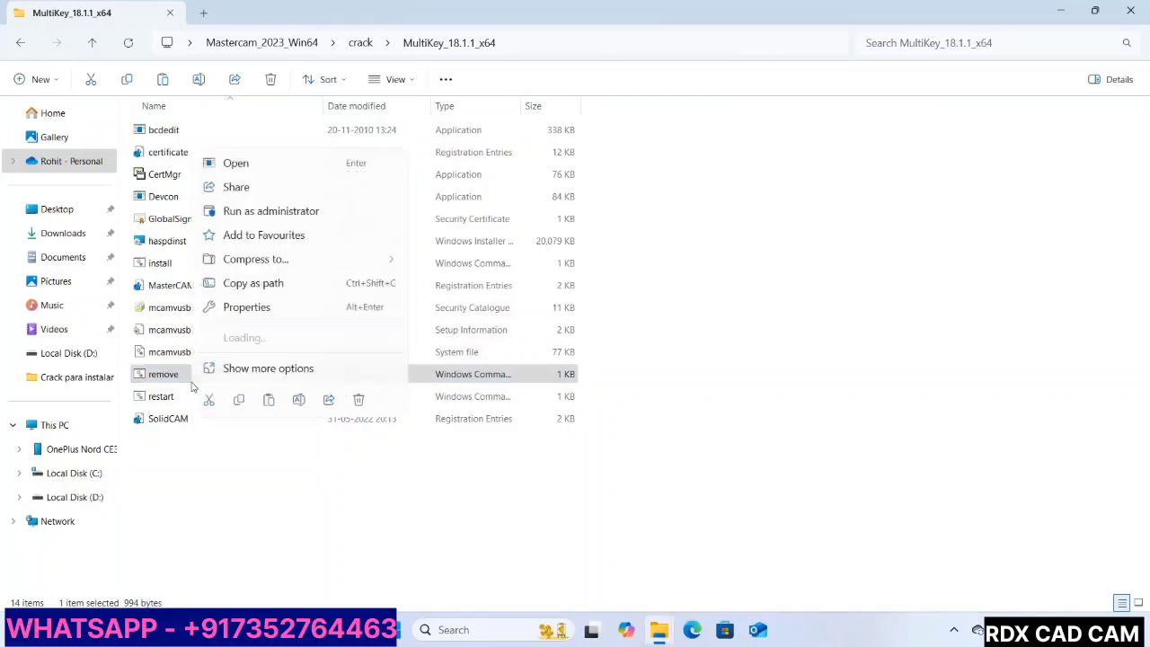
{"action": "left_click", "coordinate": [269, 187]}
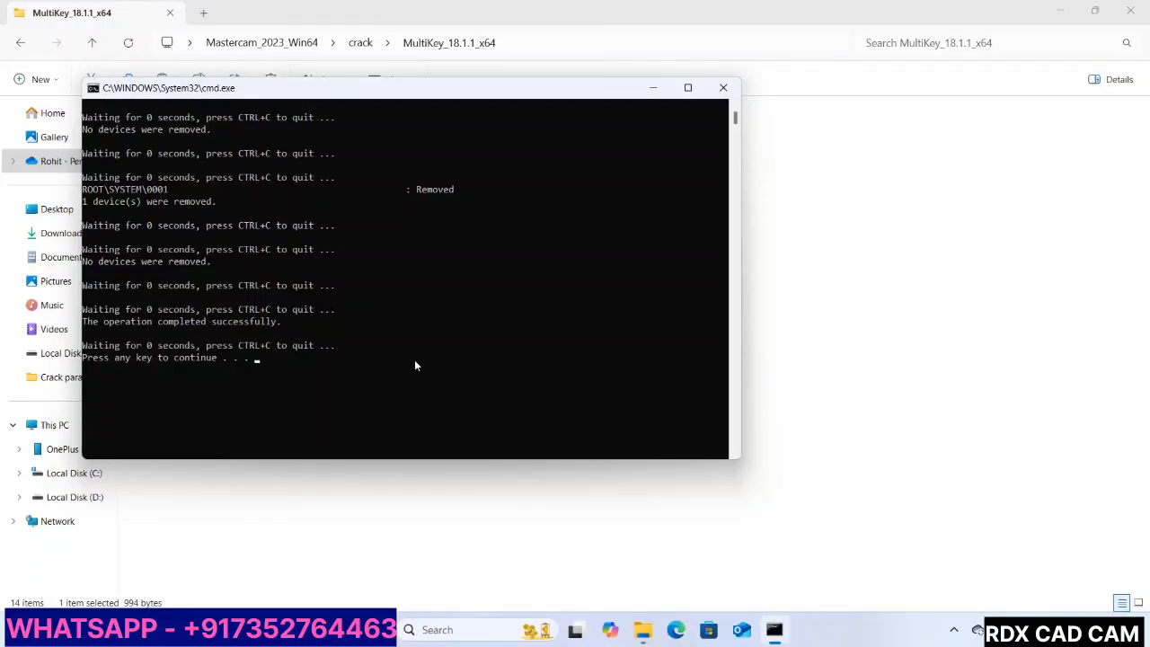
{"action": "key", "text": "Return"}
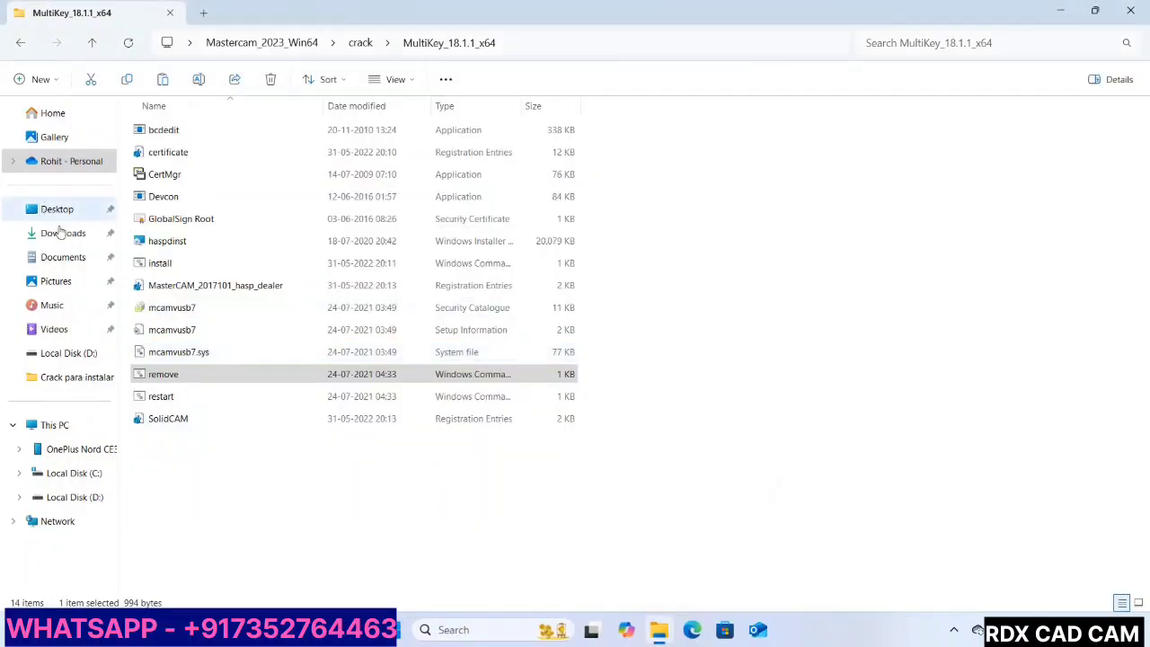
Step: Run the install script as administrator beside a narrowed folder window, and approve the testprotect lab System devices driver
{"action": "right_click", "coordinate": [200, 270]}
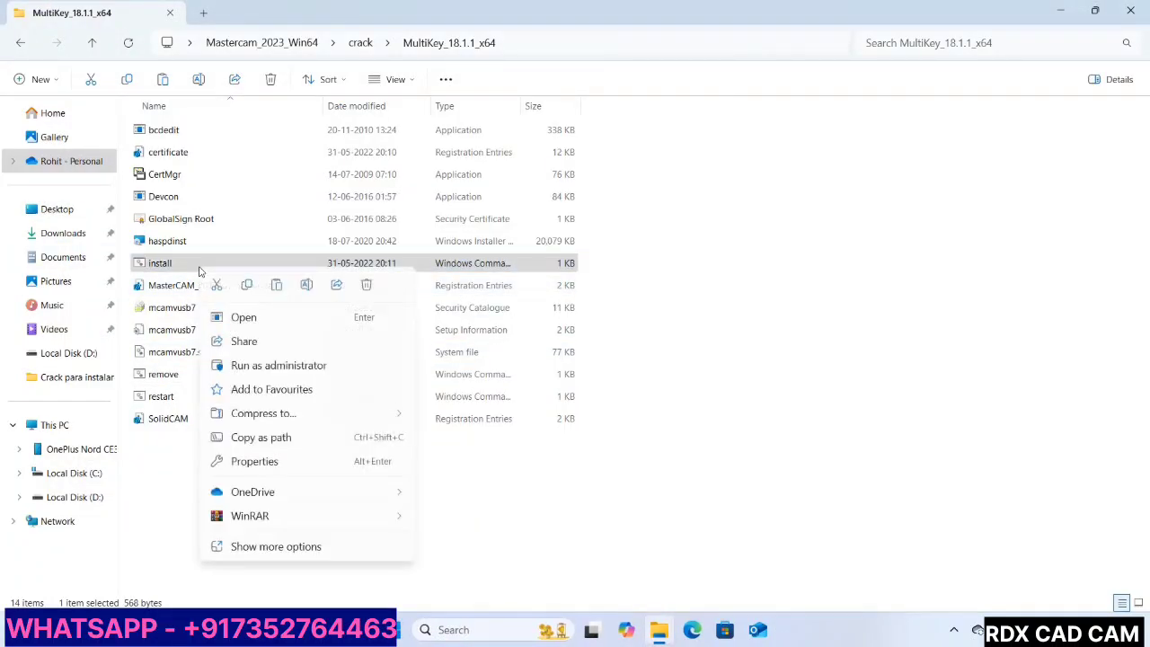
{"action": "left_click", "coordinate": [262, 366]}
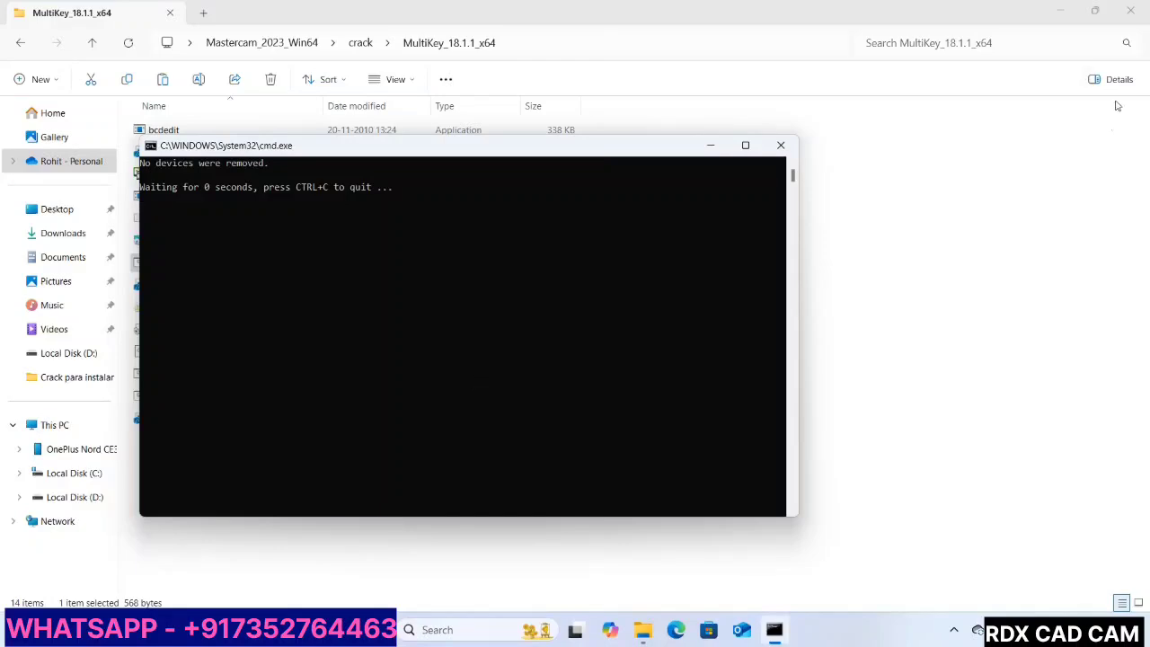
{"action": "left_click", "coordinate": [1096, 11]}
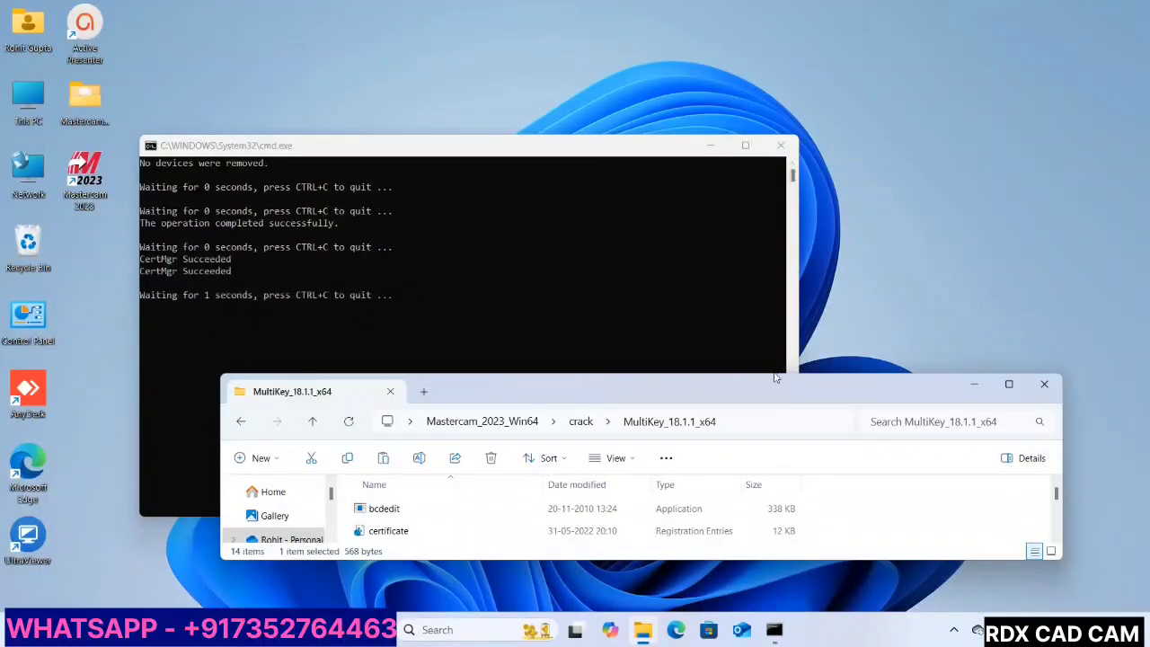
{"action": "left_click_drag", "start_coordinate": [774, 373], "coordinate": [773, 93]}
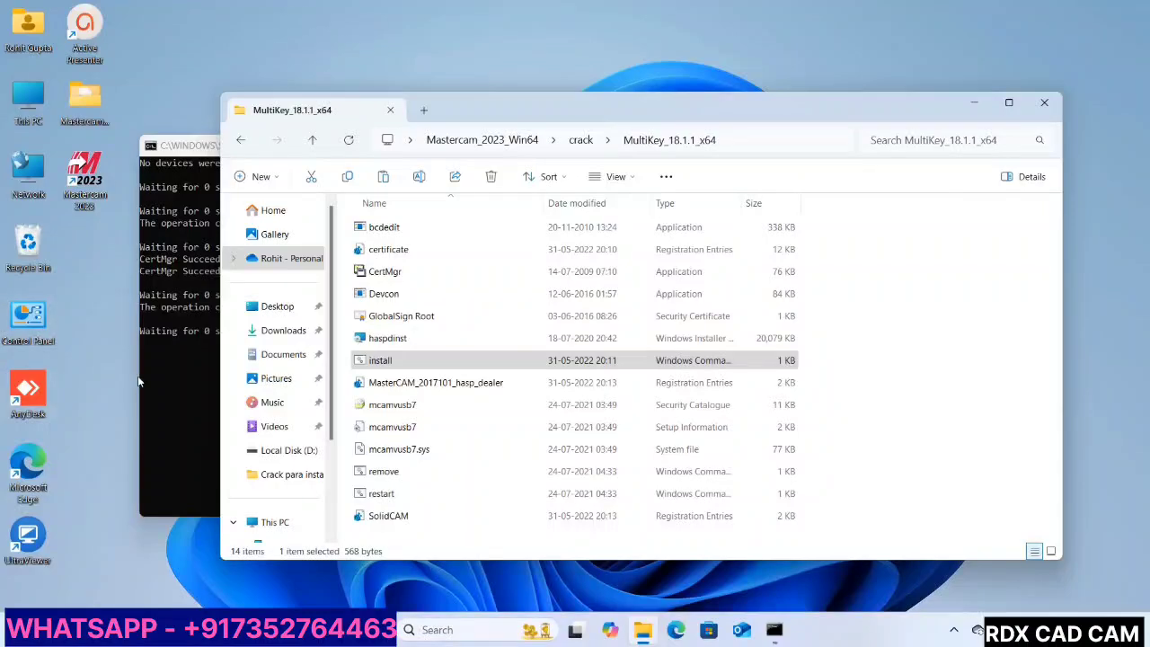
{"action": "left_click_drag", "start_coordinate": [221, 431], "coordinate": [712, 436]}
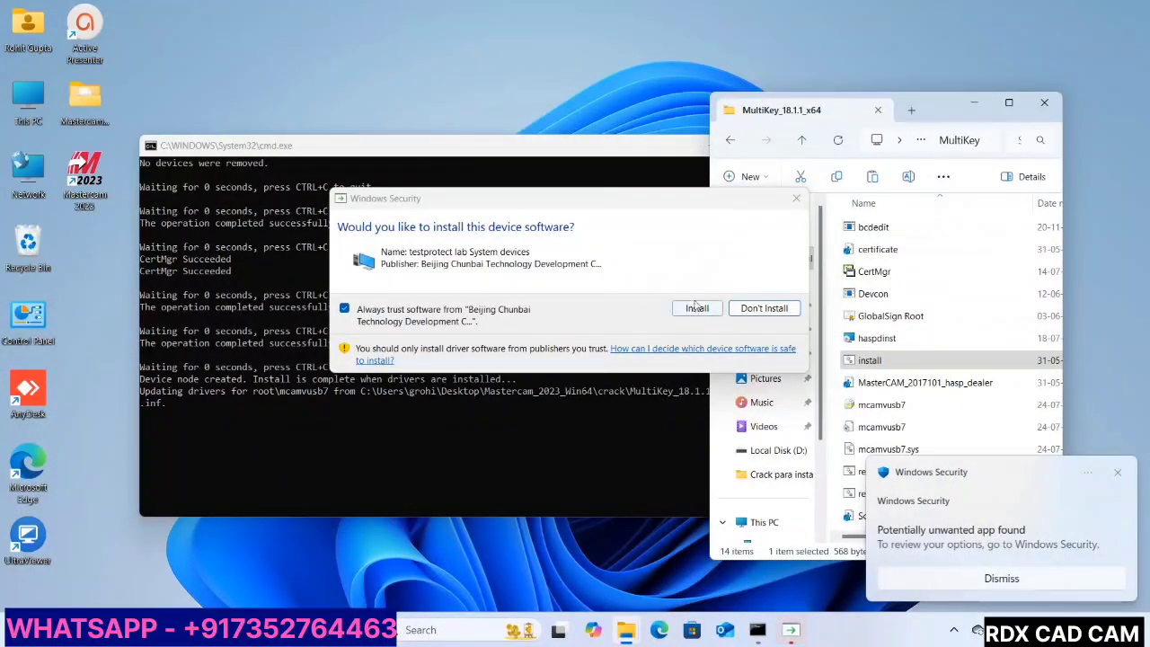
{"action": "left_click", "coordinate": [697, 308]}
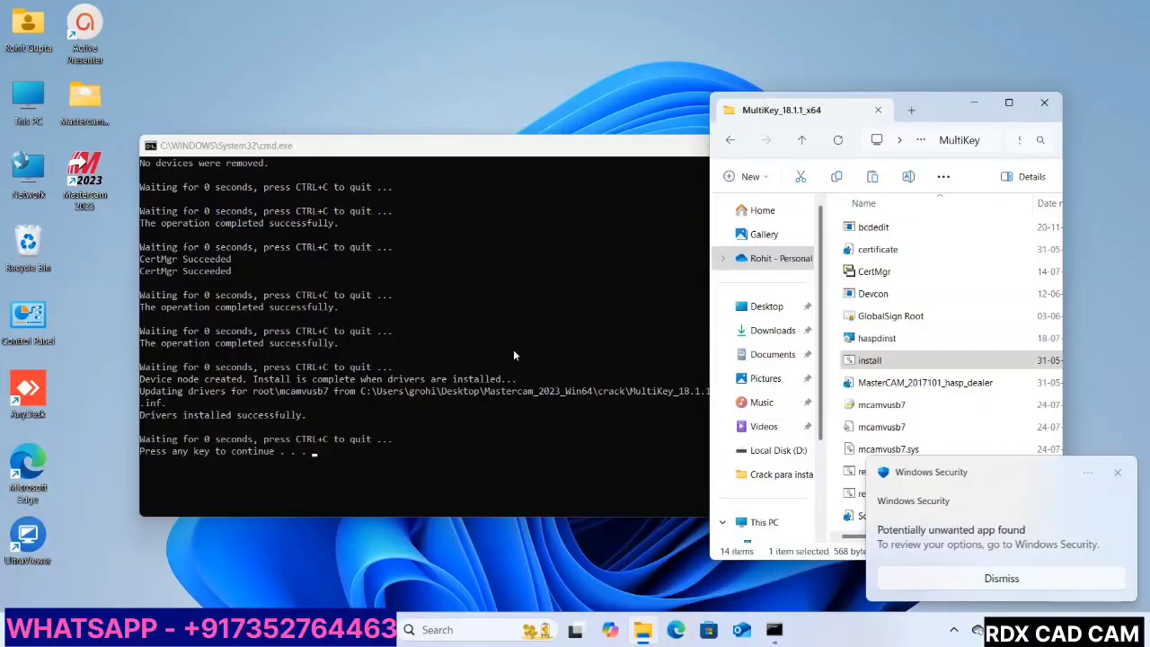
{"action": "left_click", "coordinate": [473, 415]}
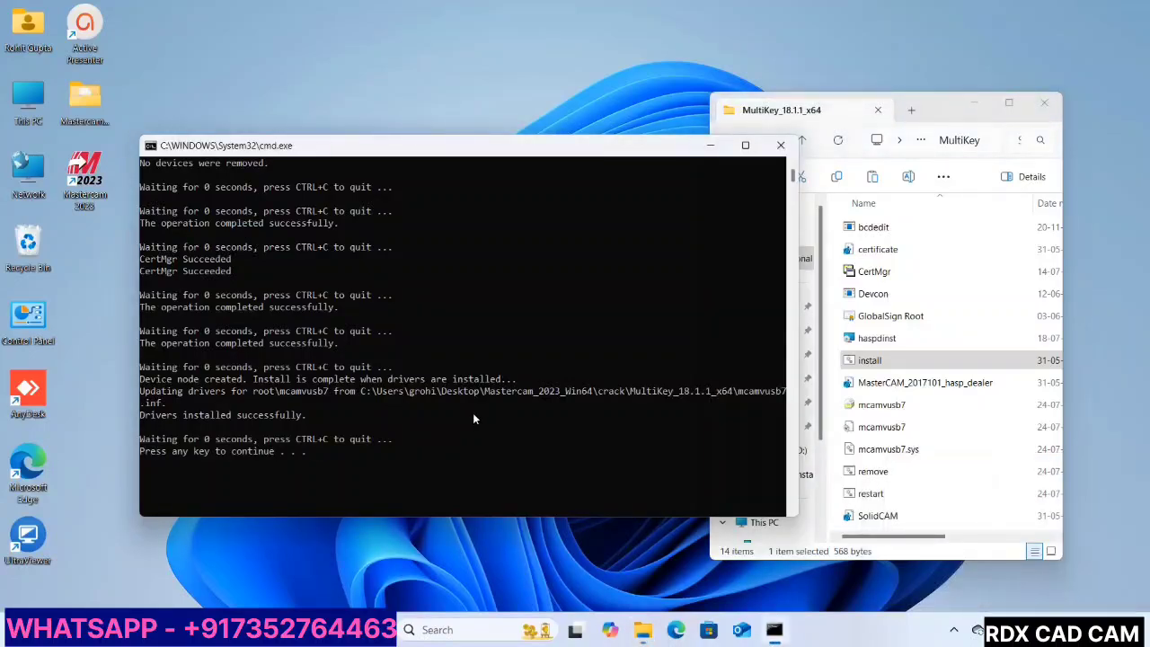
{"action": "key", "text": "Return"}
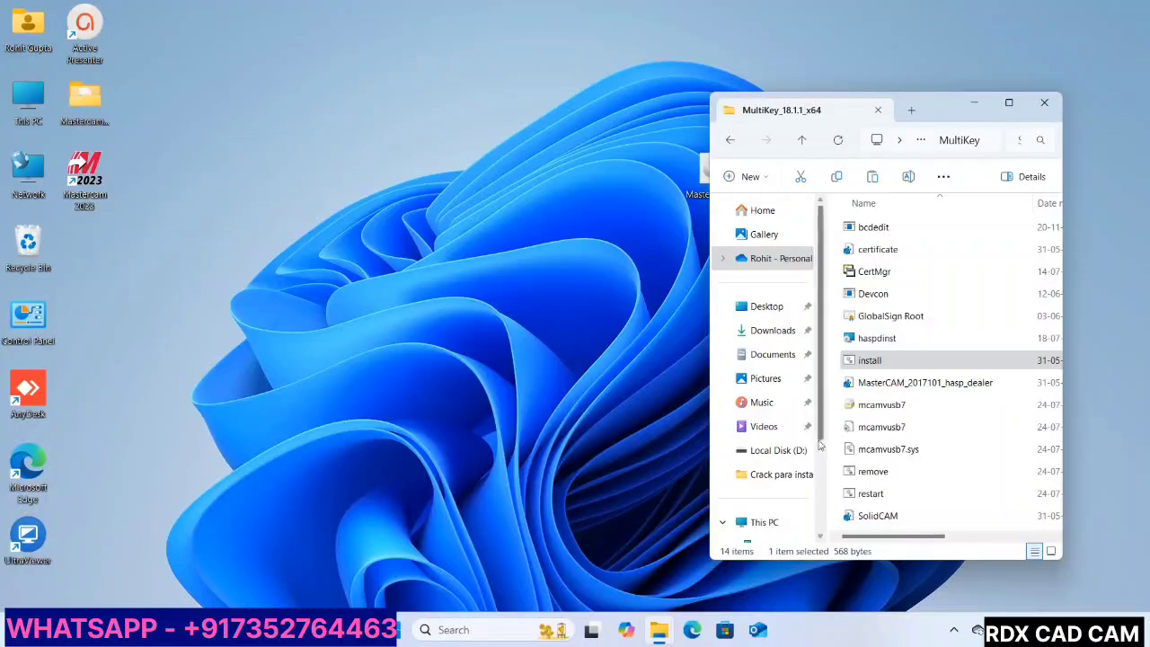
Step: Merge the MasterCAM_2017101_hasp_dealer registry file into the Windows registry, accept the prompts and close the MultiKey_18.1.1_x64 folder
{"action": "right_click", "coordinate": [883, 387]}
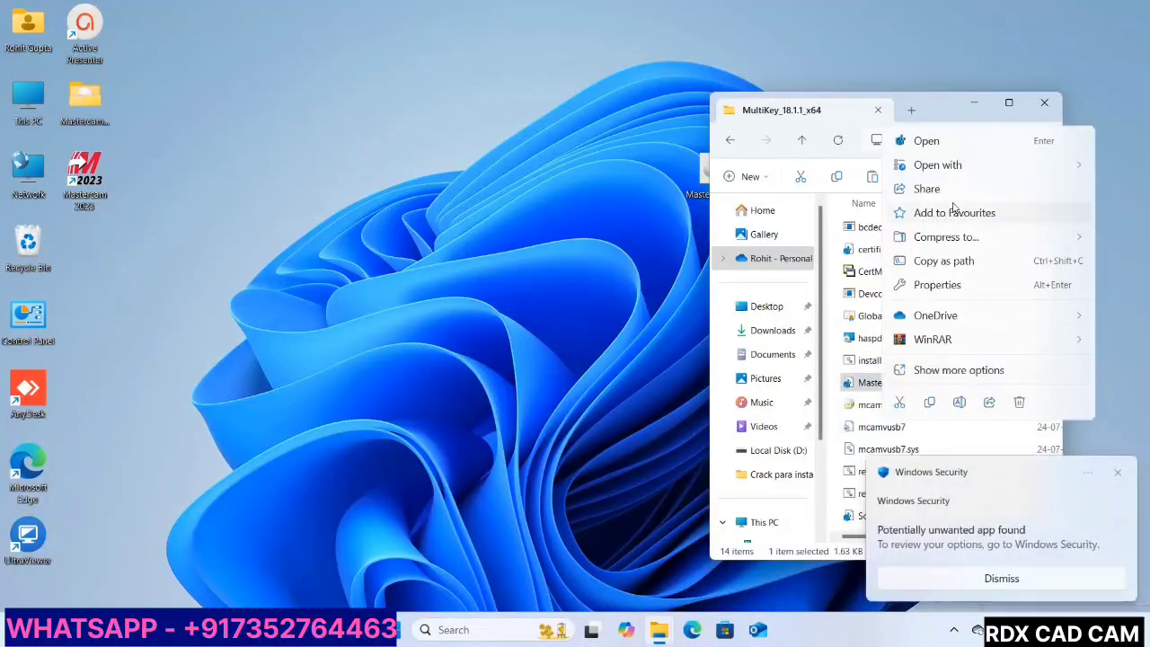
{"action": "left_click", "coordinate": [926, 142]}
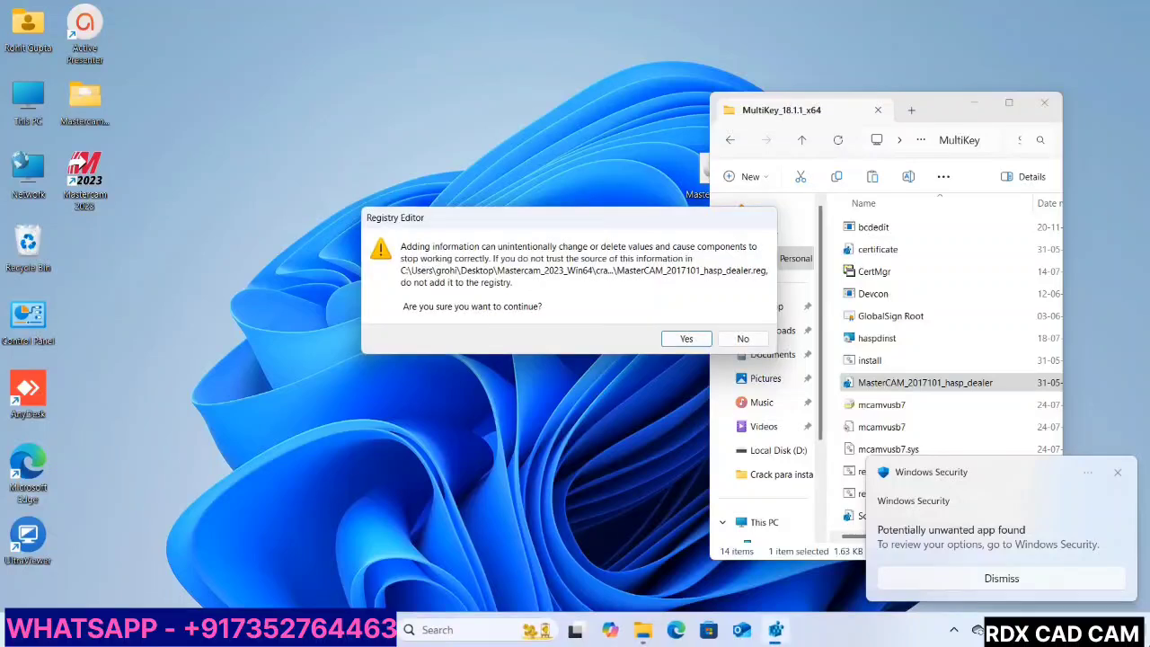
{"action": "left_click", "coordinate": [681, 334]}
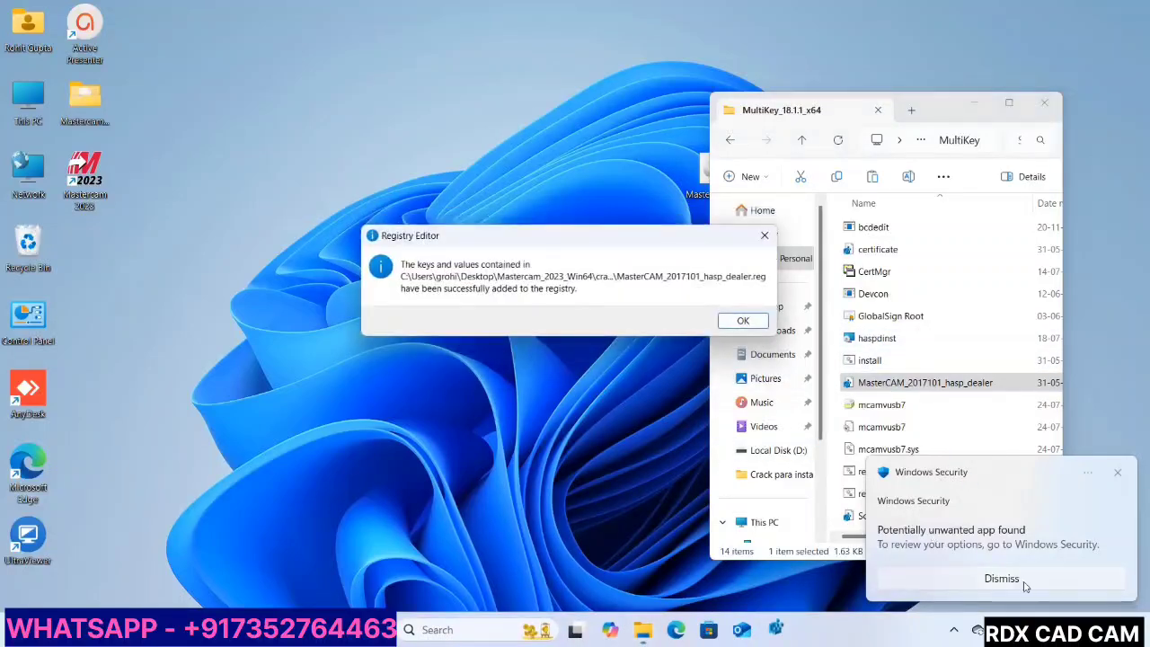
{"action": "left_click", "coordinate": [745, 323]}
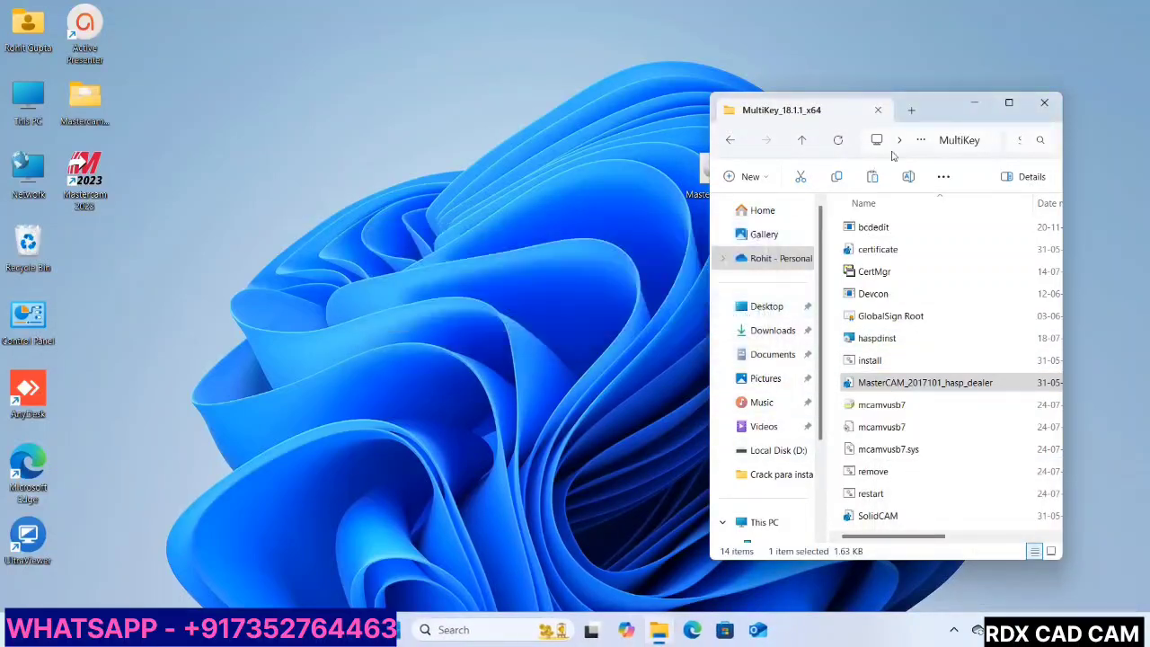
{"action": "left_click", "coordinate": [1046, 103]}
Step: Refresh the desktop and launch Mastercam 2023 from its desktop shortcut
{"action": "right_click", "coordinate": [316, 6]}
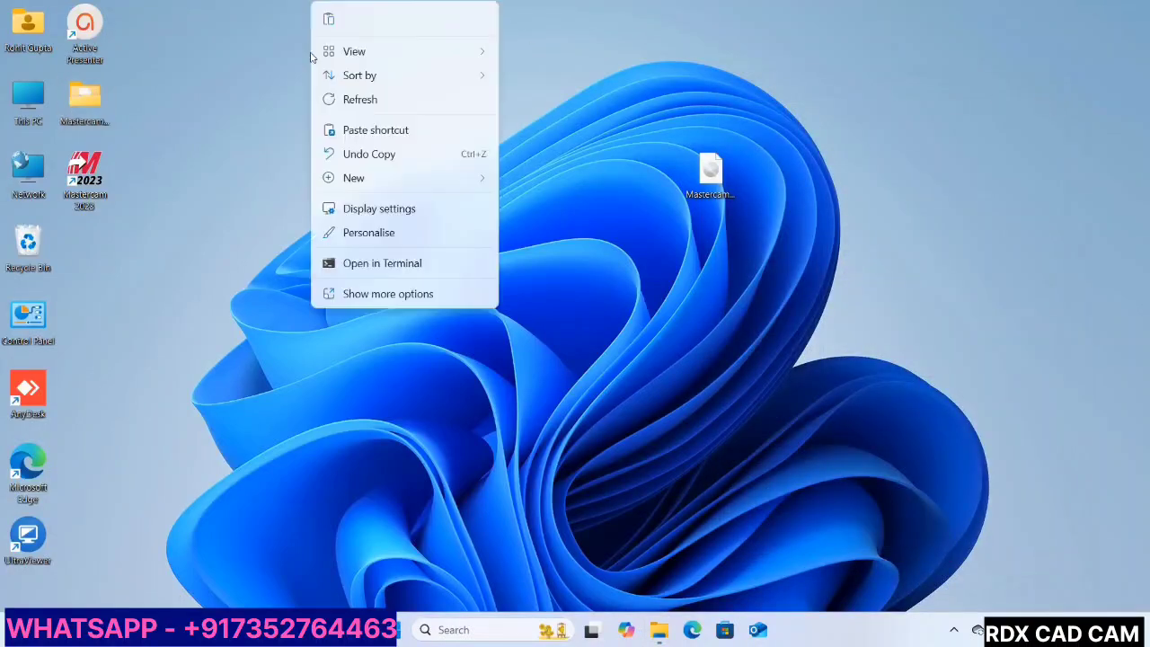
{"action": "mouse_move", "coordinate": [335, 79]}
{"action": "left_click", "coordinate": [333, 111]}
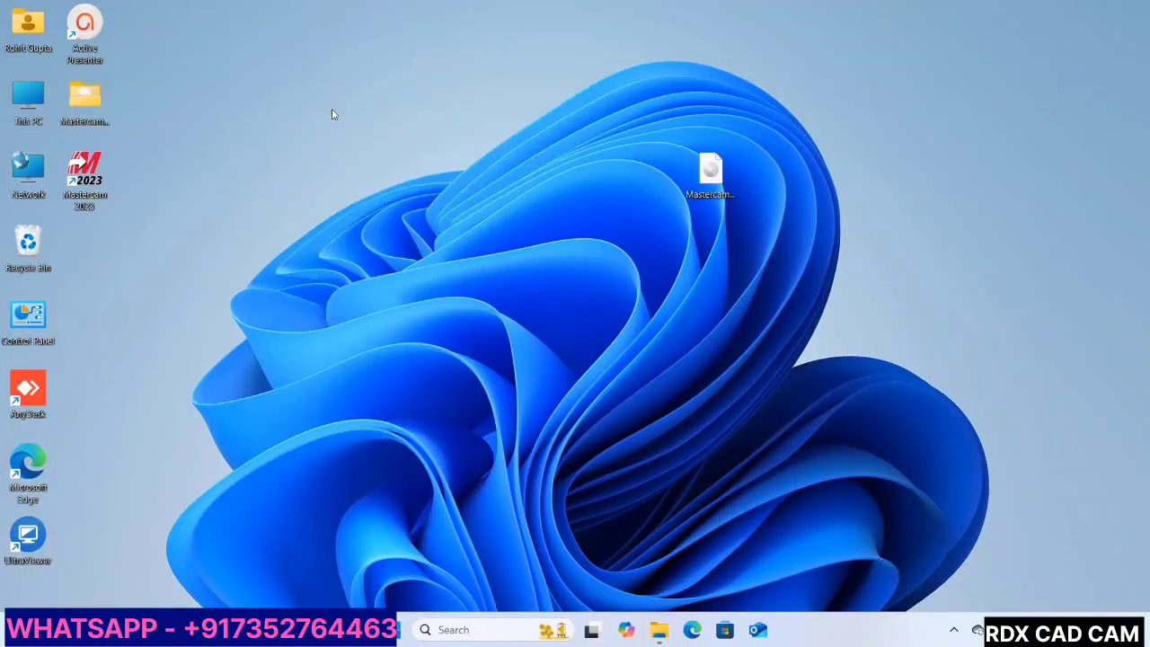
{"action": "right_click", "coordinate": [327, 169]}
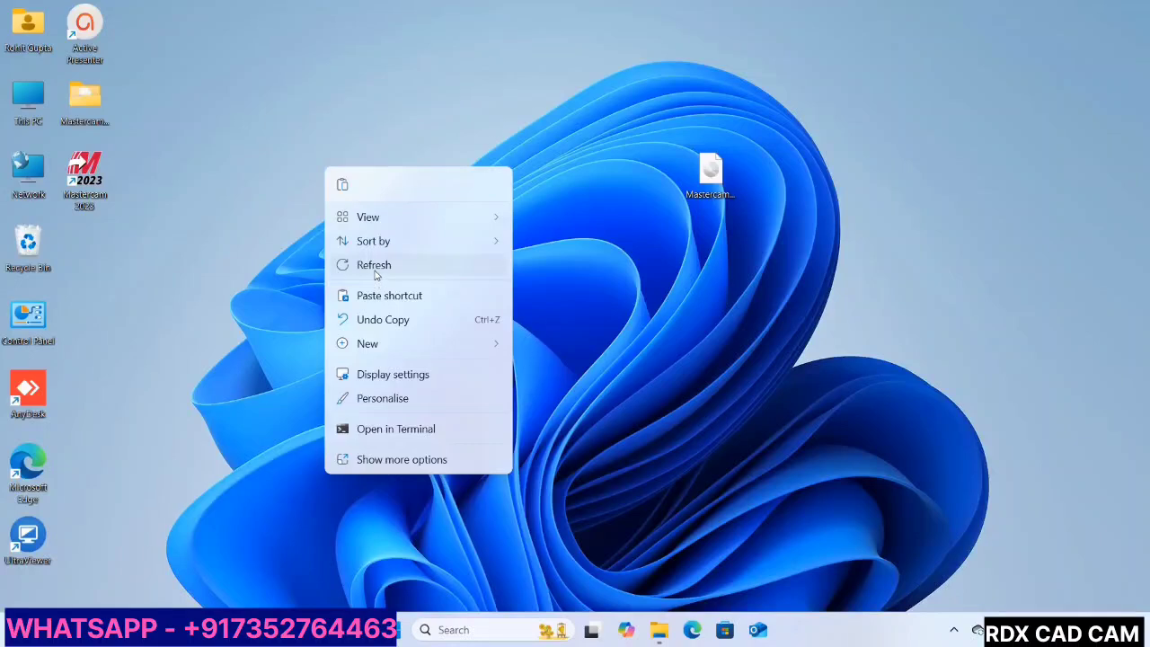
{"action": "left_click", "coordinate": [376, 272]}
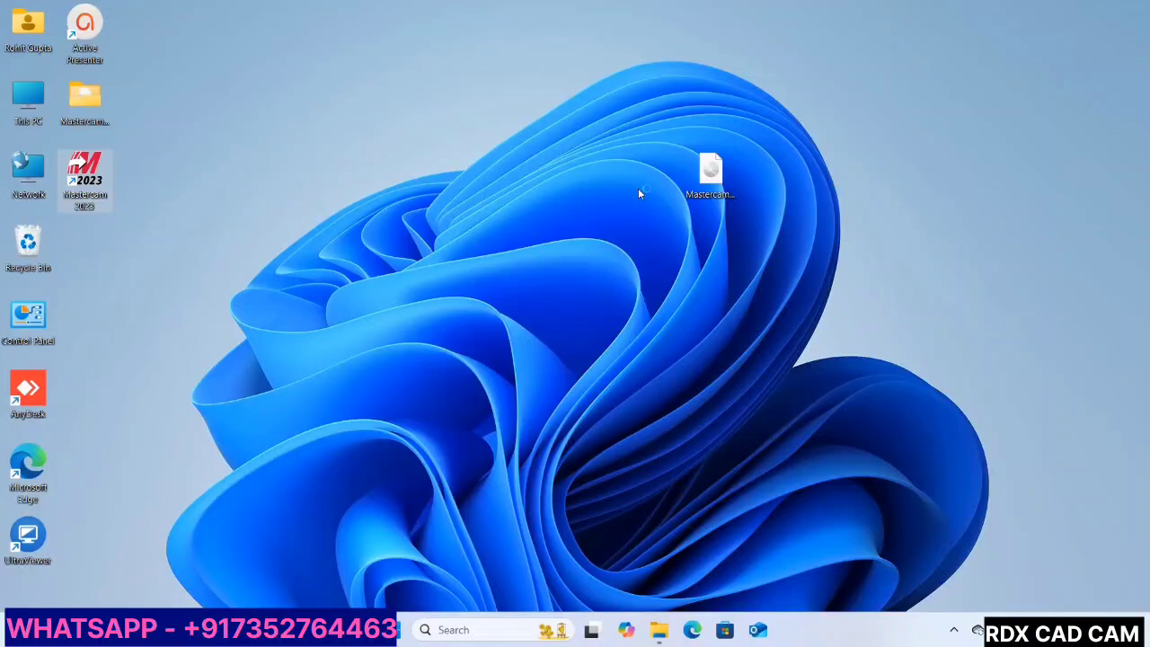
{"action": "right_click", "coordinate": [101, 183]}
{"action": "left_click", "coordinate": [152, 275]}
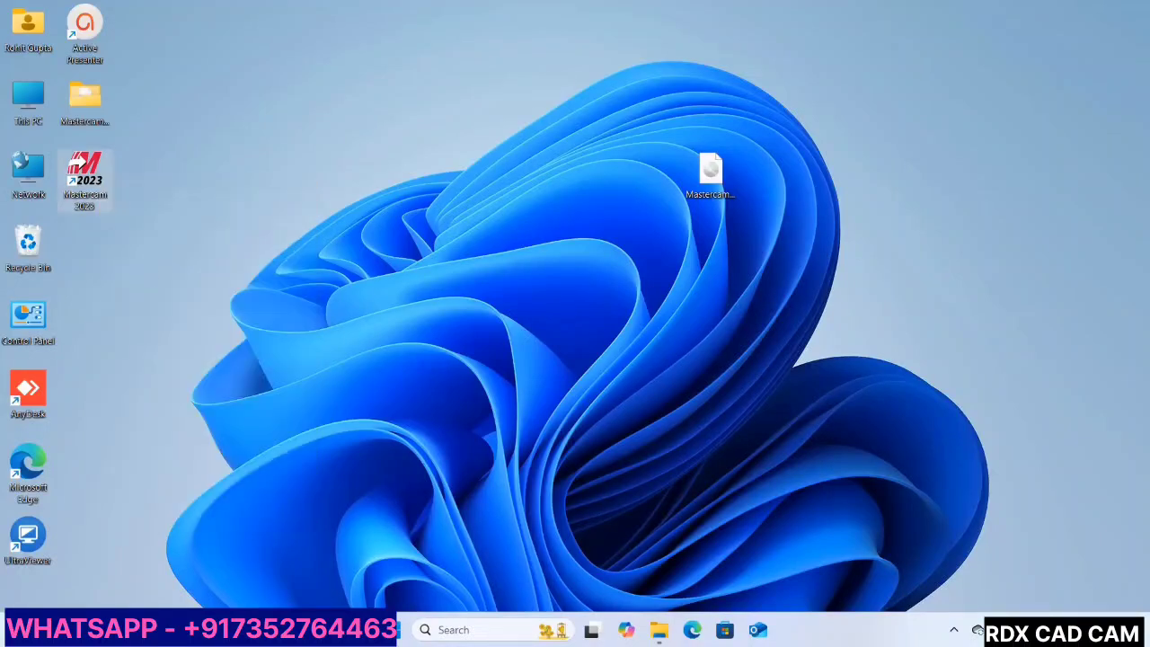